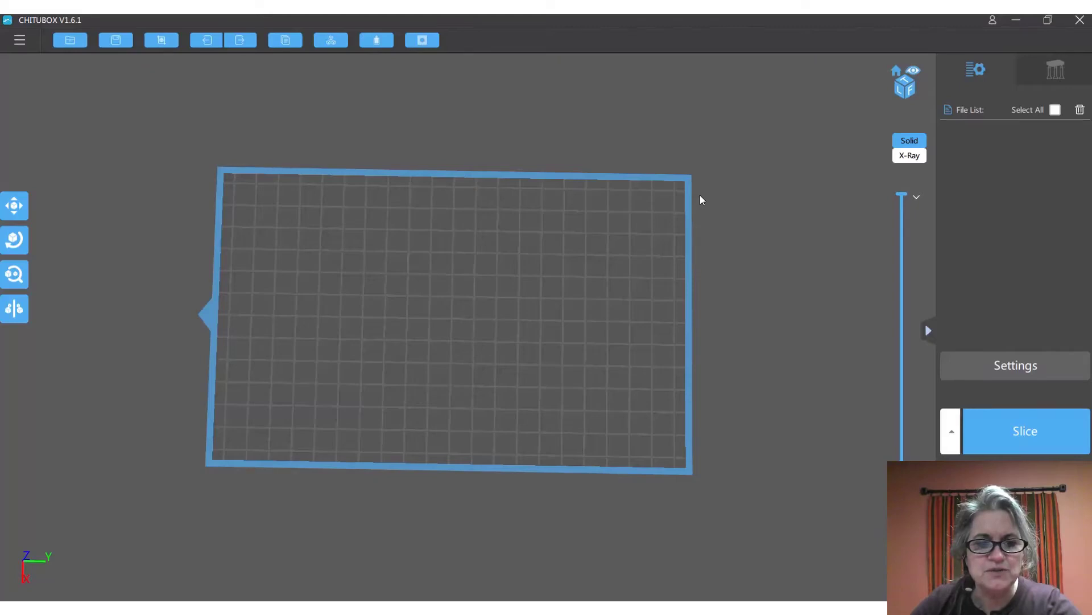
# Open the printer Settings to view the Epax 3D profile with its 135 × 216 × 250 mm build size
pyautogui.click(1009, 367)
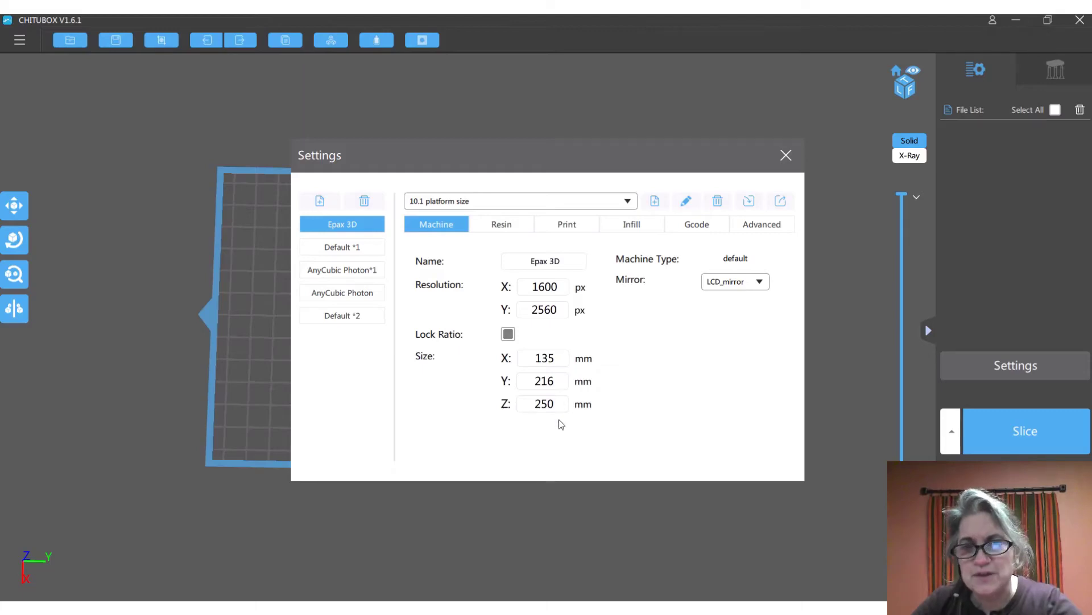
# Check the Epax 3D layer height, exposure and lift values on the Print tab, then close Settings
pyautogui.click(560, 225)
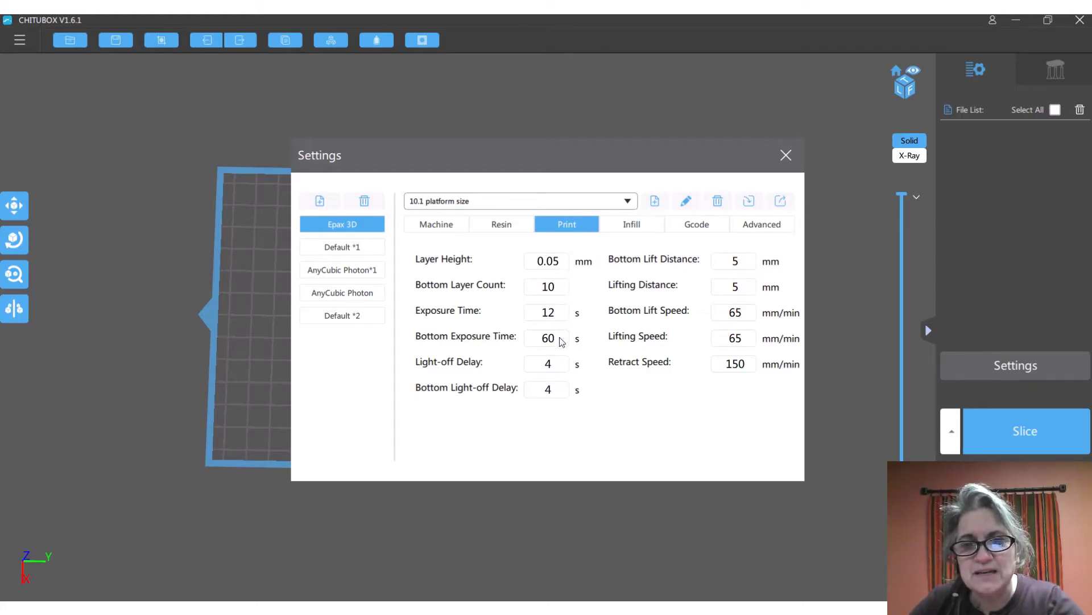
pyautogui.press('Escape')
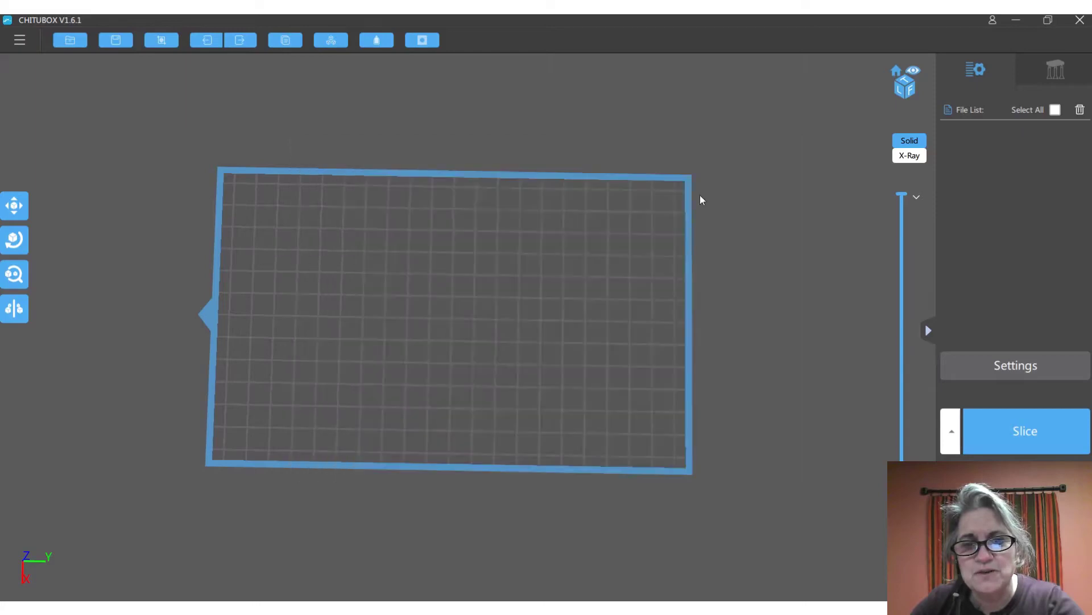
pyautogui.click(1011, 367)
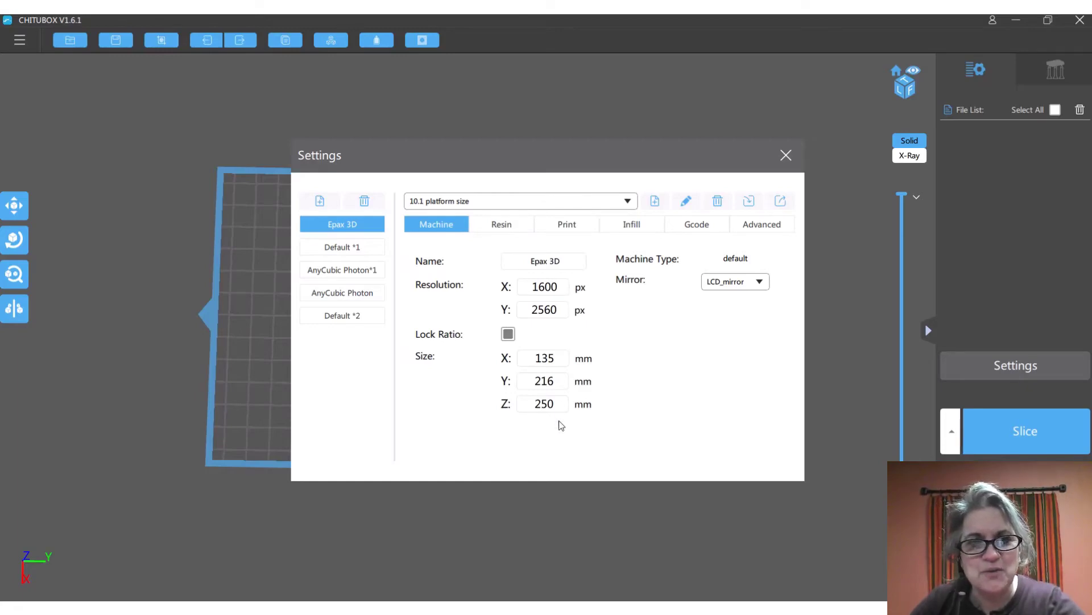
pyautogui.click(560, 225)
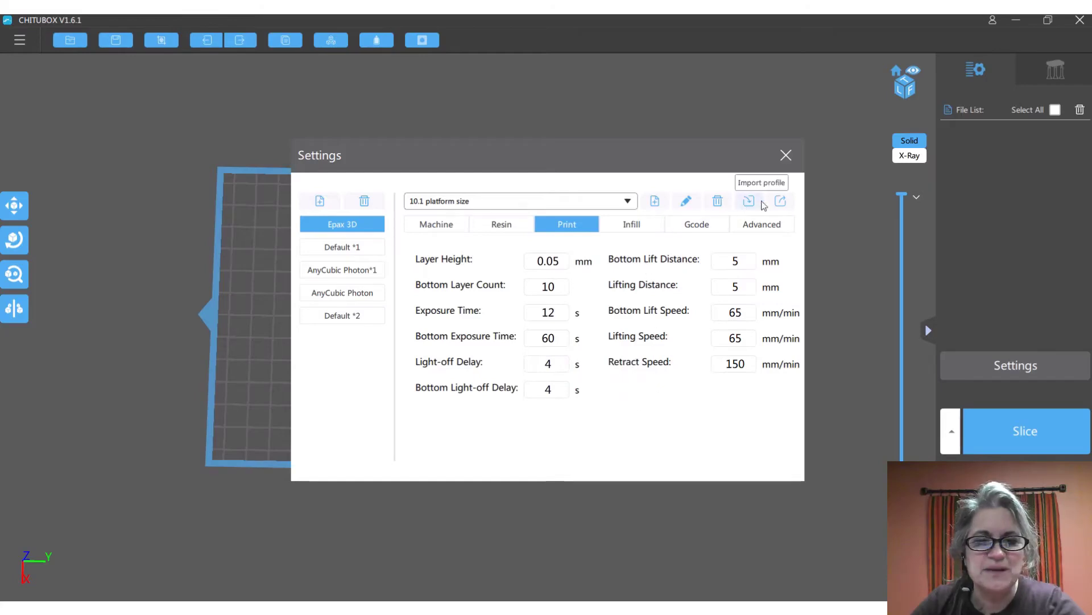
pyautogui.click(787, 157)
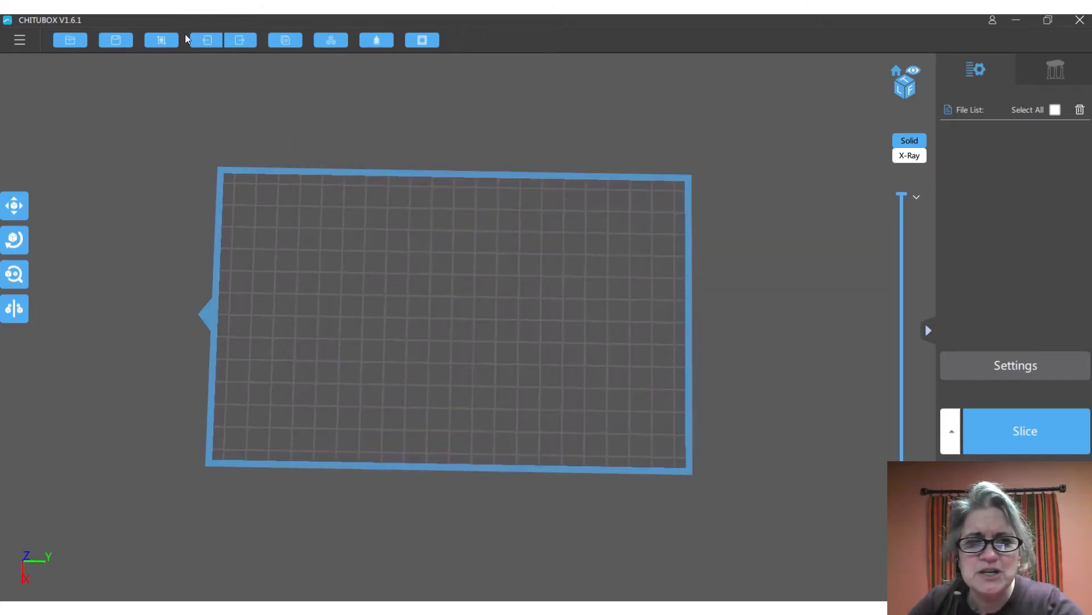
# Load PostProcessing (Max1).stl onto the build plate beside the Man1 model
pyautogui.click(19, 41)
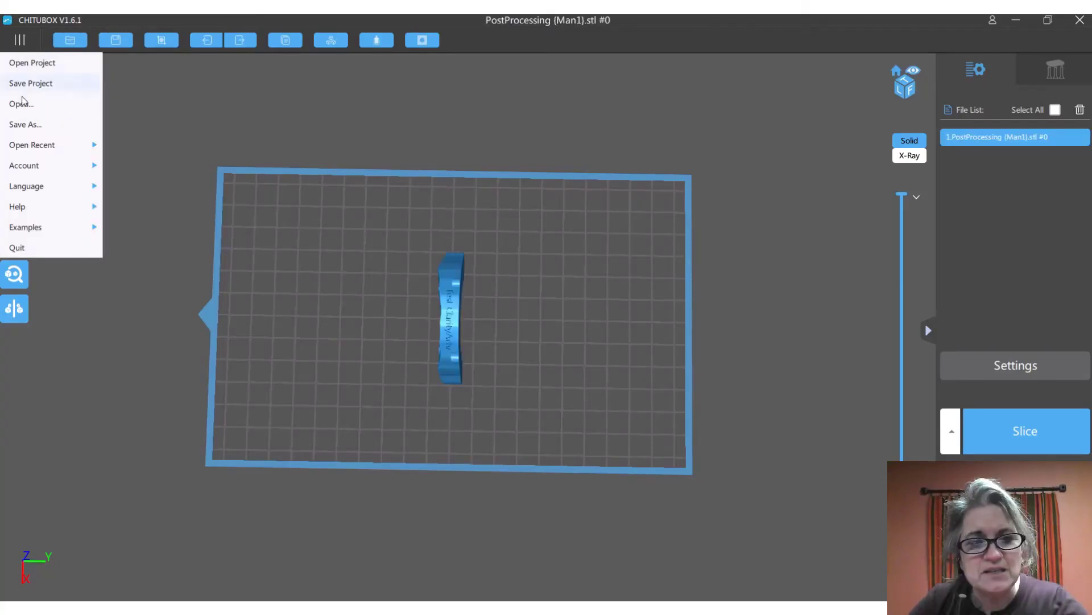
pyautogui.click(25, 104)
pyautogui.click(122, 108)
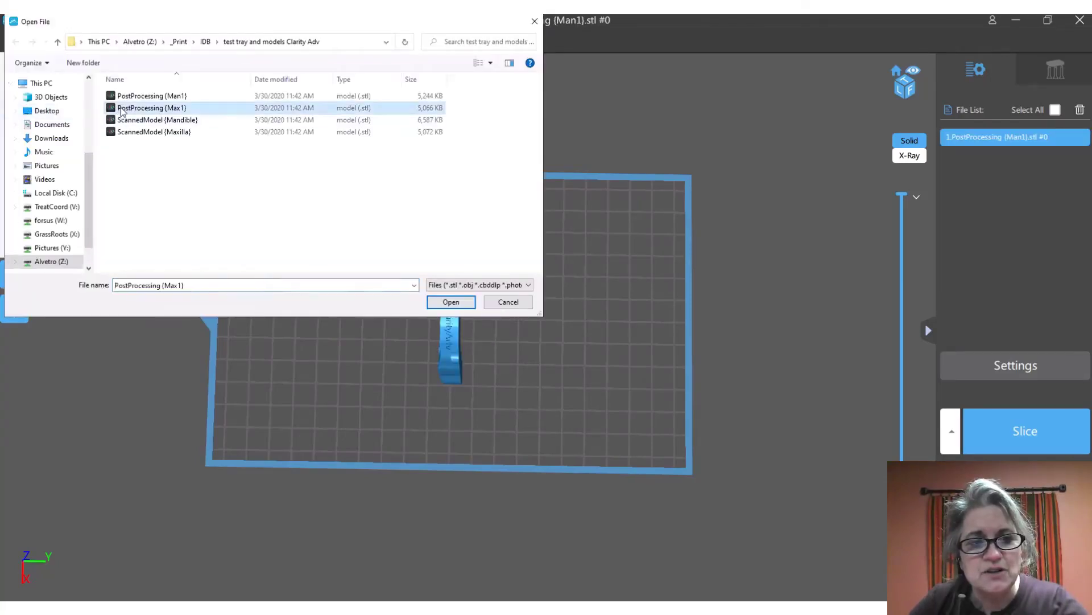
pyautogui.click(449, 302)
pyautogui.moveTo(524, 363); pyautogui.dragTo(445, 289, button='right')
# Move the Man1 arch aside and lay it face-down on the plate using flatten-by-face
pyautogui.moveTo(433, 292); pyautogui.dragTo(493, 356)
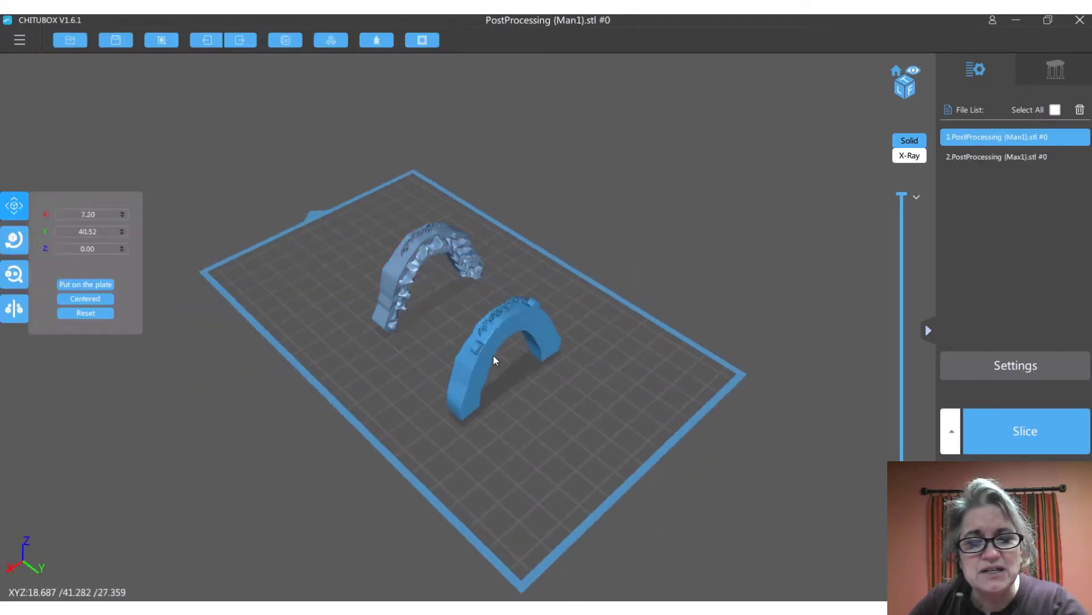
pyautogui.moveTo(381, 380); pyautogui.dragTo(530, 387, button='right')
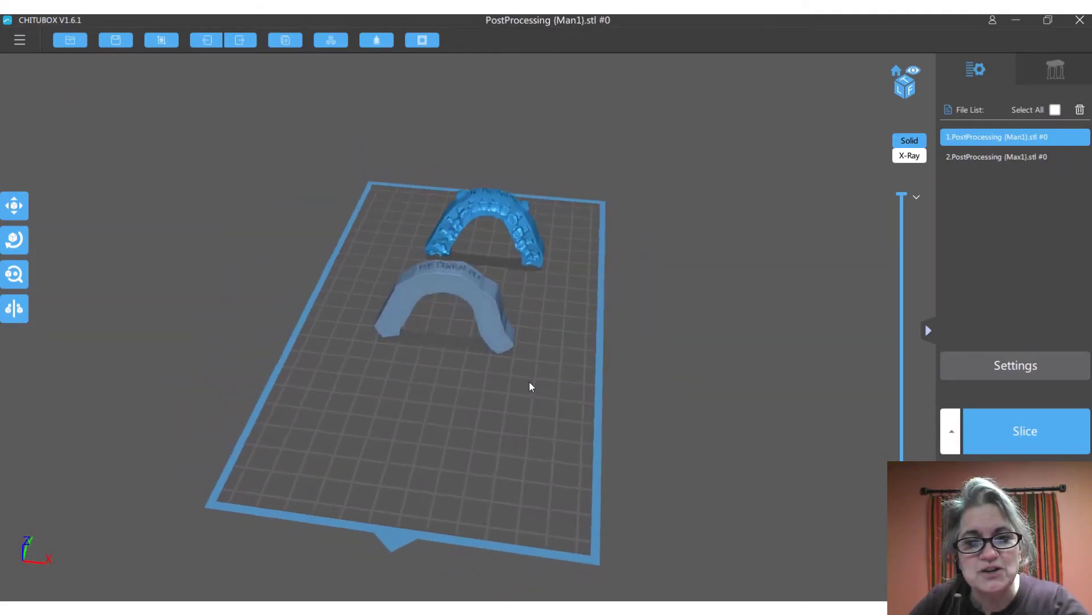
pyautogui.click(13, 244)
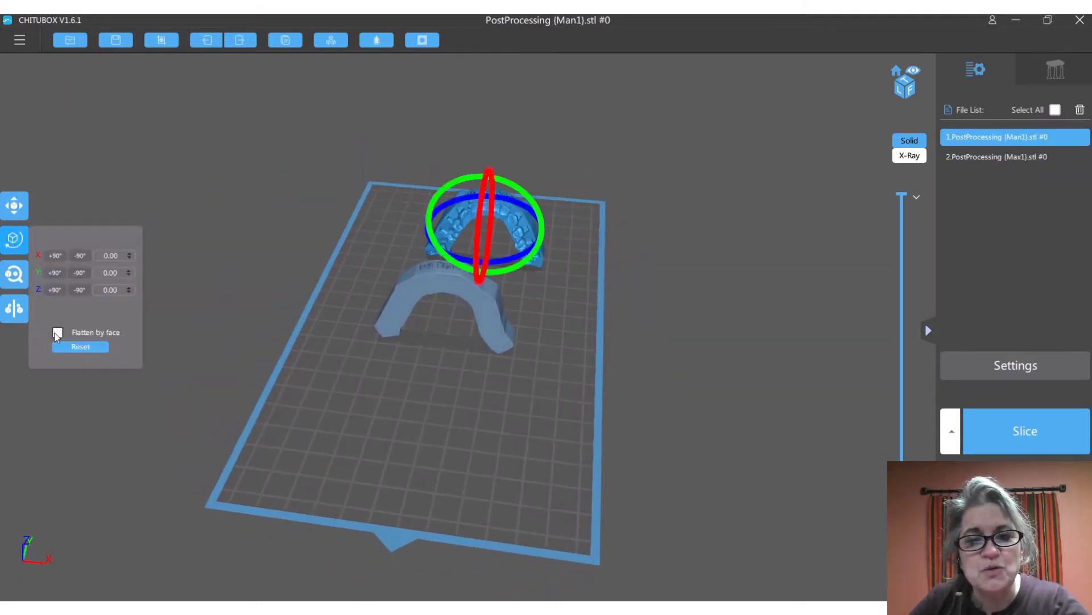
pyautogui.moveTo(362, 433); pyautogui.dragTo(146, 375, button='right')
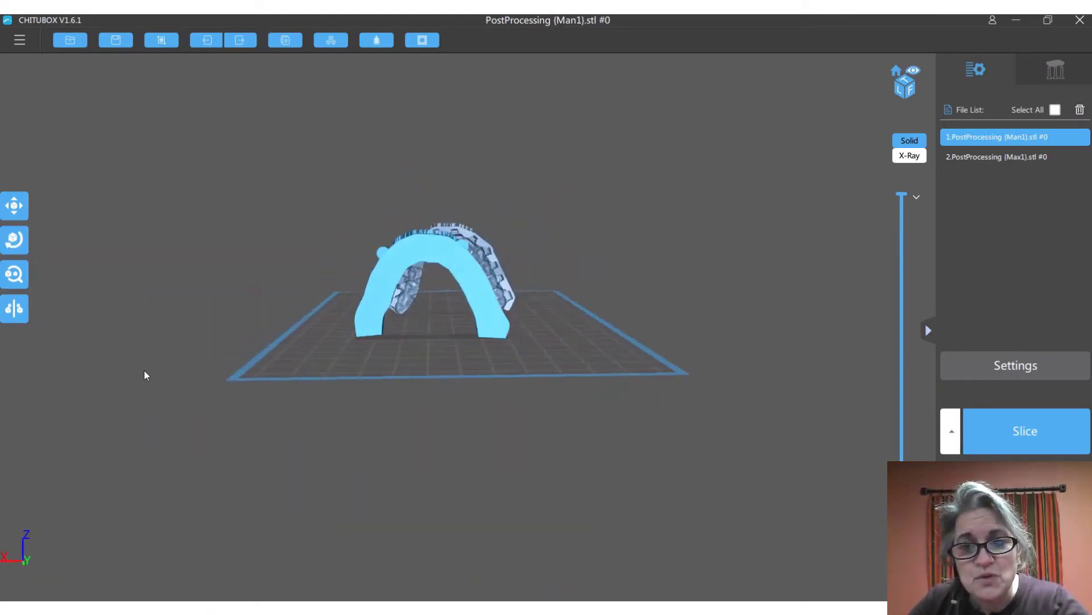
pyautogui.click(15, 243)
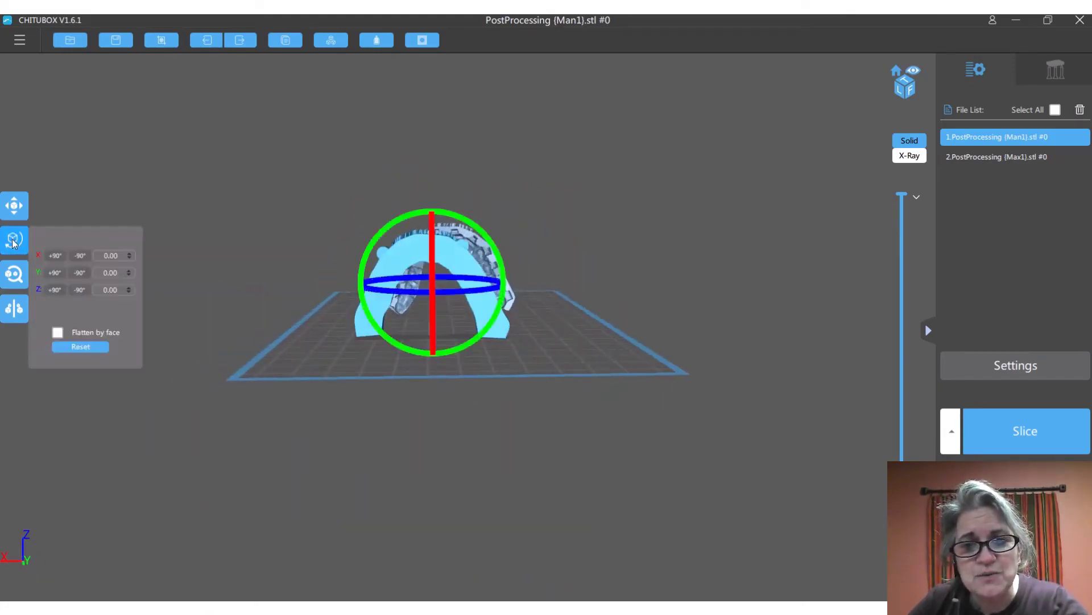
pyautogui.click(58, 332)
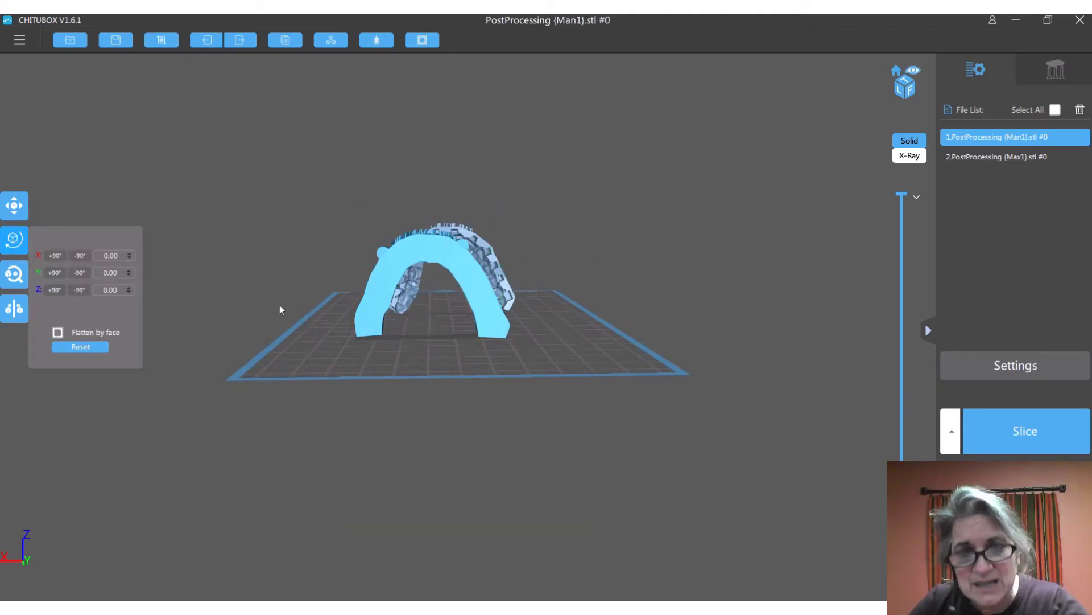
pyautogui.click(387, 268)
# Lay the Max1 arch flat on the plate beside Man1 using flatten-by-face
pyautogui.moveTo(509, 384); pyautogui.dragTo(380, 334)
pyautogui.click(403, 312)
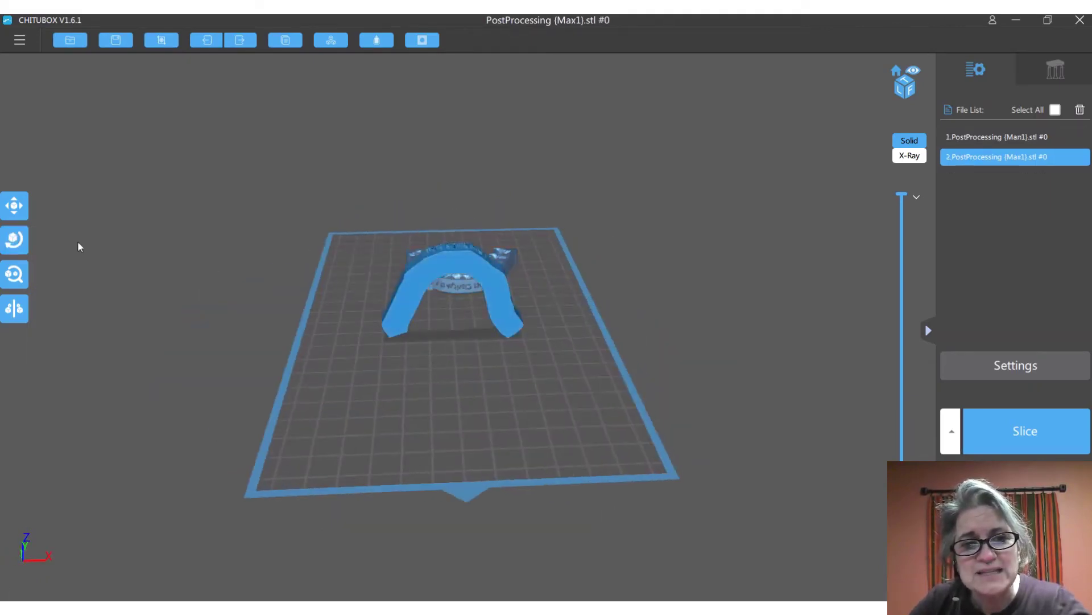
pyautogui.click(10, 241)
pyautogui.click(57, 331)
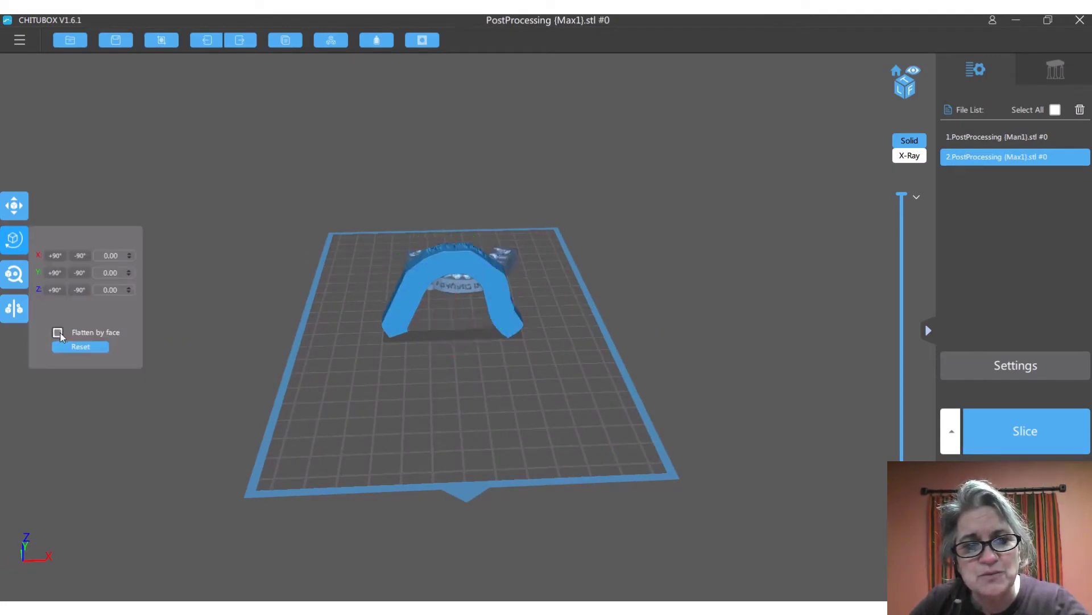
pyautogui.click(406, 304)
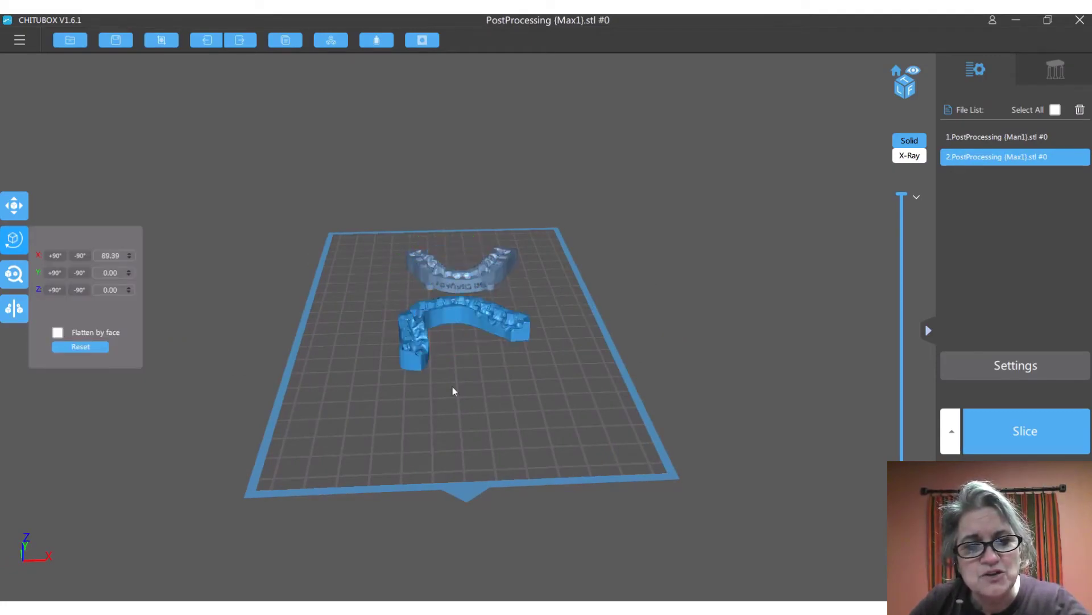
pyautogui.moveTo(454, 388); pyautogui.dragTo(366, 409)
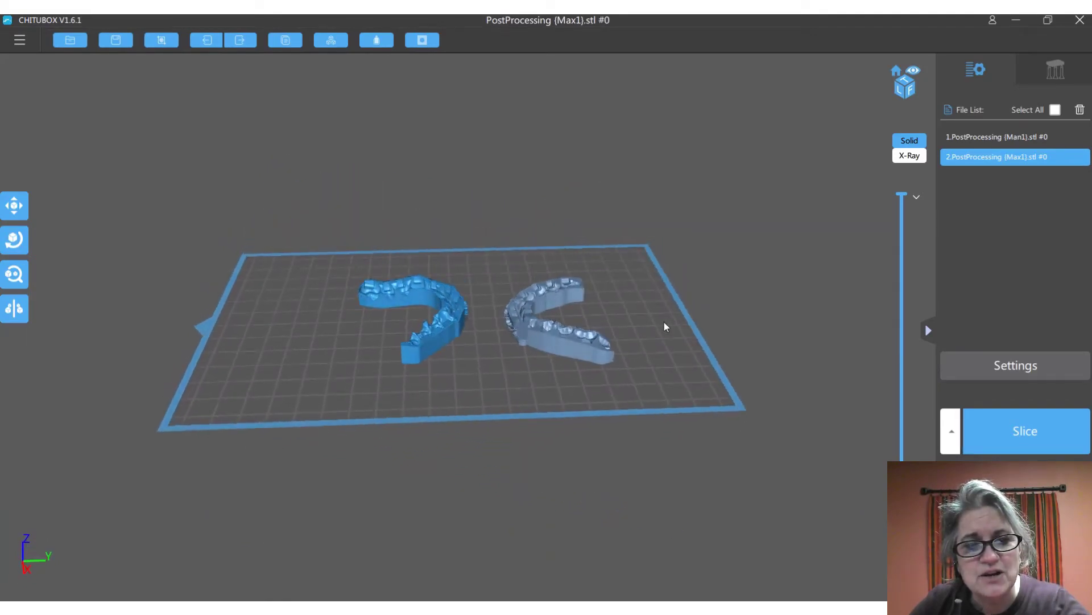
pyautogui.moveTo(659, 367); pyautogui.dragTo(646, 333)
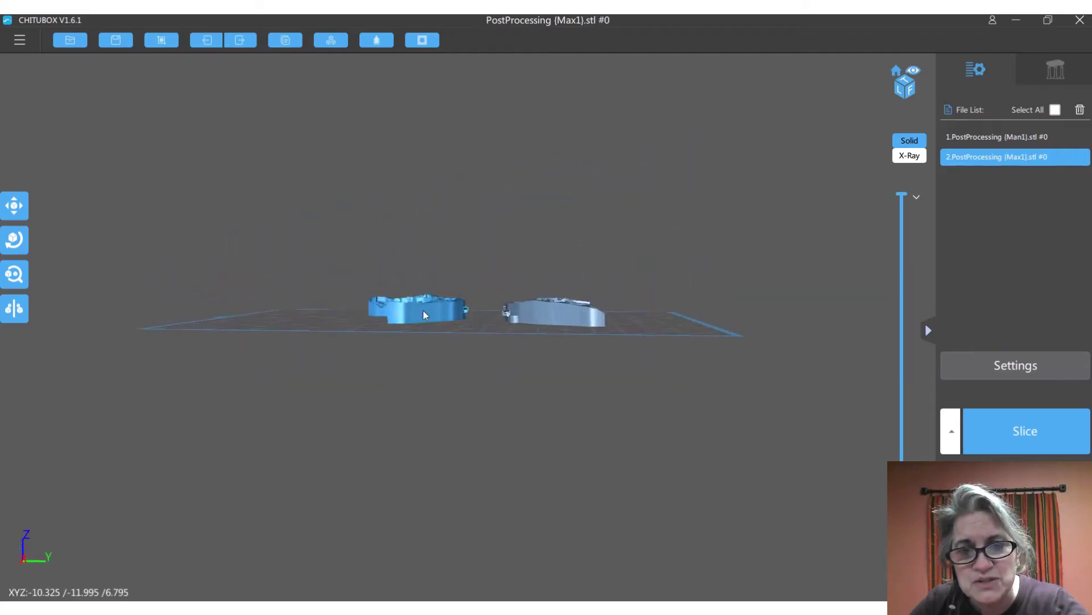
# Lower the Max1 maxilla model to Z -0.50 in its position settings
pyautogui.click(15, 274)
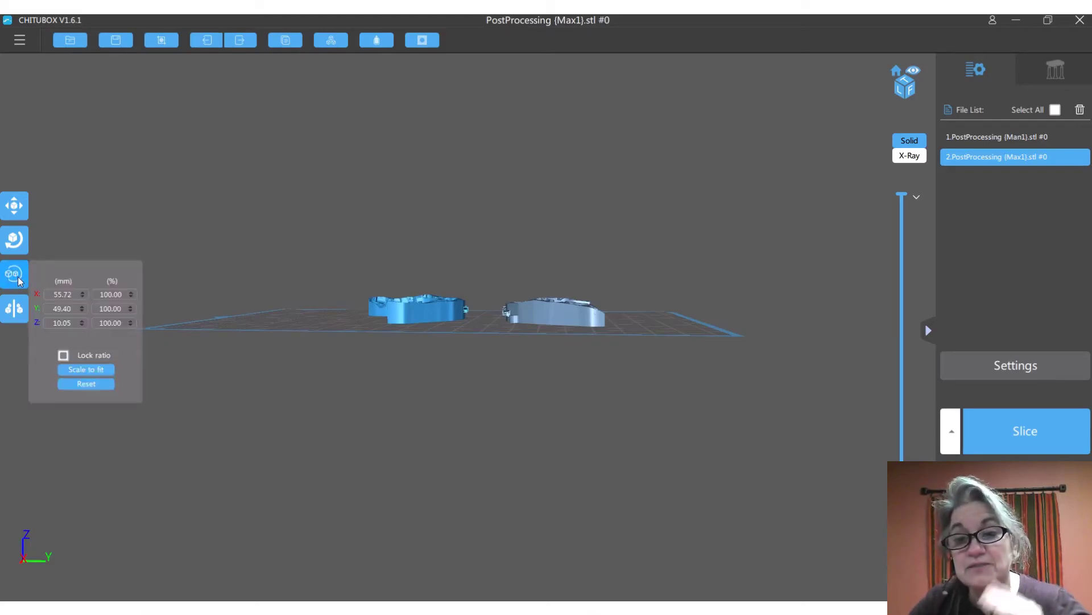
pyautogui.click(20, 209)
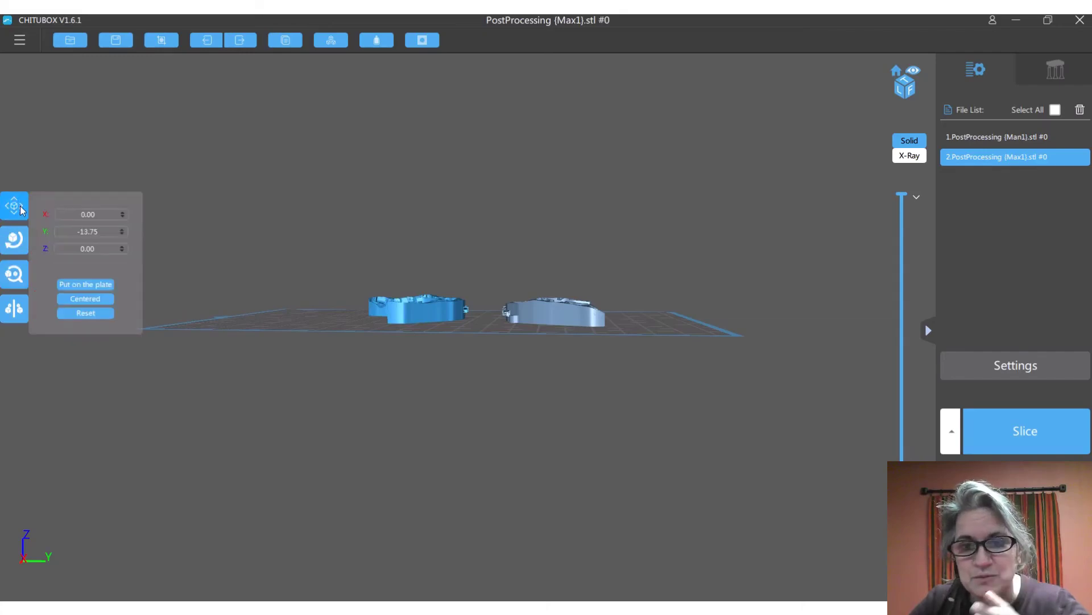
pyautogui.click(121, 251)
pyautogui.click(295, 375)
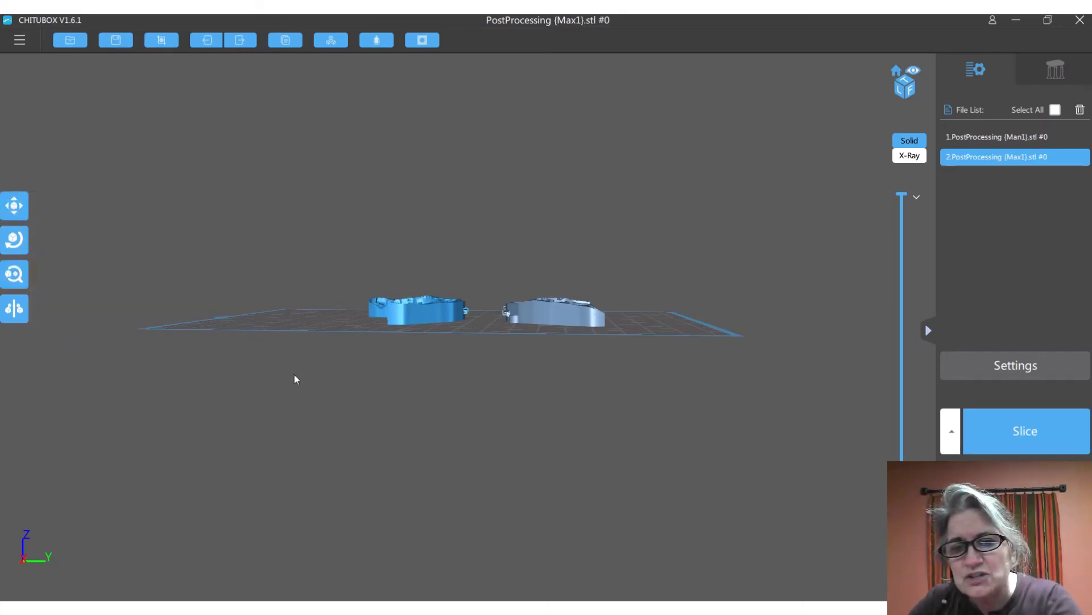
# Set both the Man1 and Max1 models to Z 0.00 so they rest on the plate
pyautogui.click(421, 310)
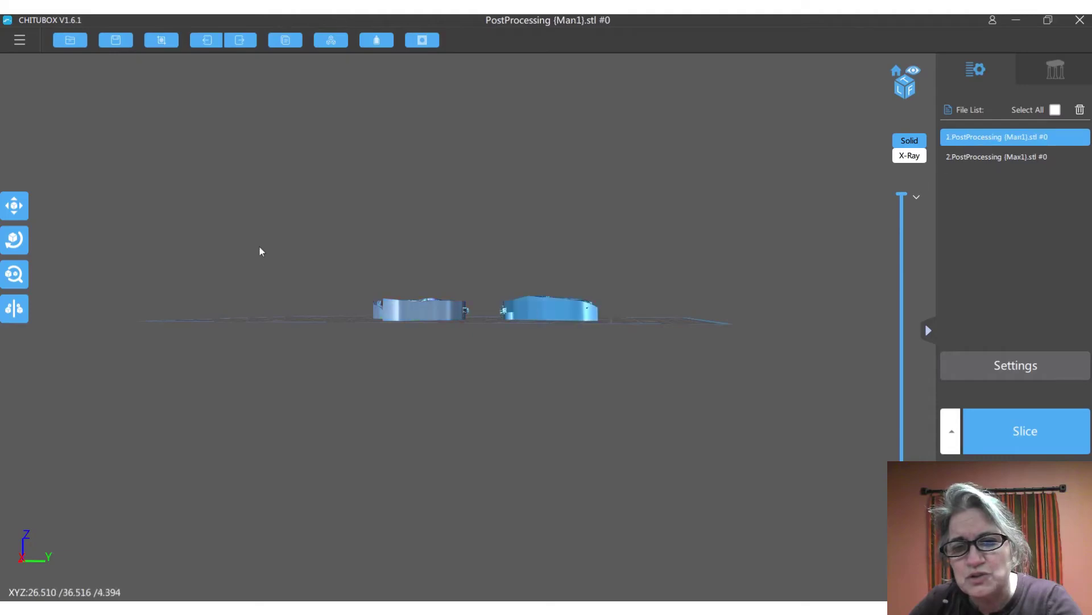
pyautogui.click(20, 212)
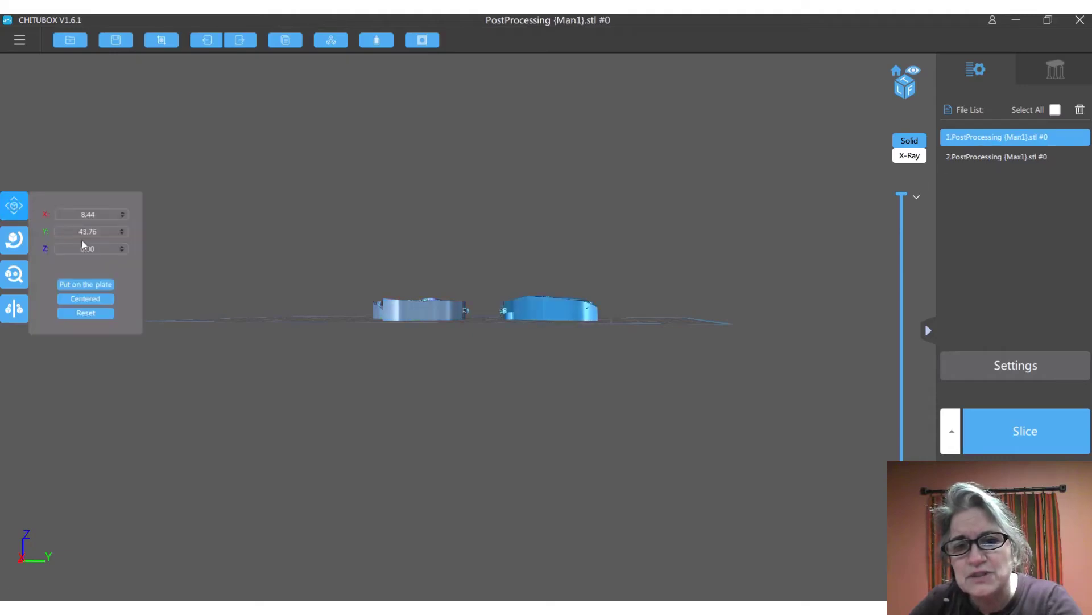
pyautogui.moveTo(206, 343)
pyautogui.mouseDown()
pyautogui.moveTo(206, 358)
pyautogui.moveTo(219, 302)
pyautogui.moveTo(221, 348)
pyautogui.mouseUp()
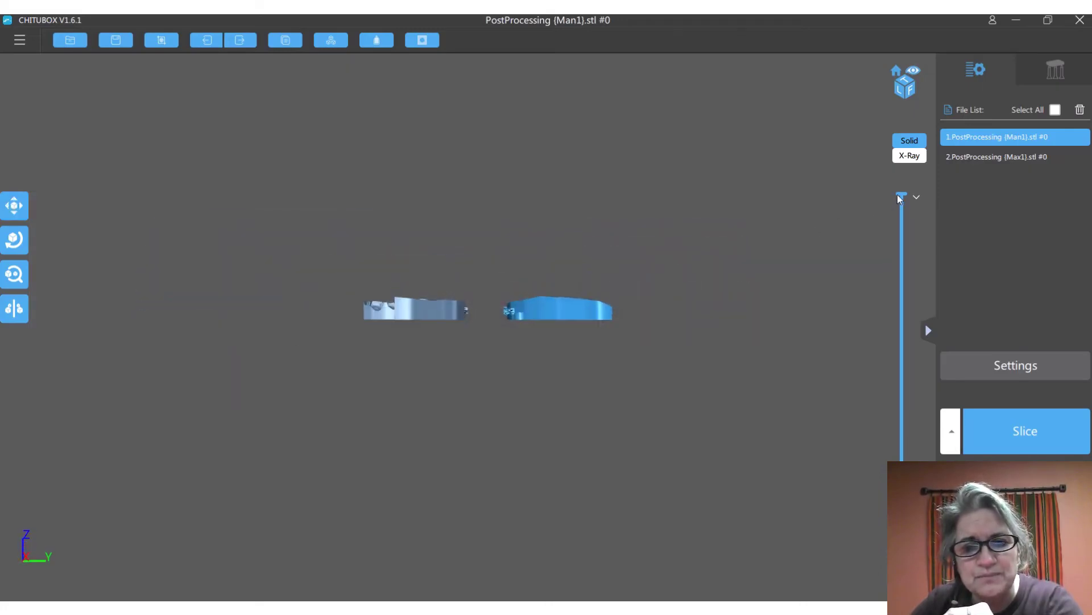
pyautogui.moveTo(901, 197)
pyautogui.mouseDown()
pyautogui.moveTo(910, 489)
pyautogui.moveTo(896, 188)
pyautogui.mouseUp()
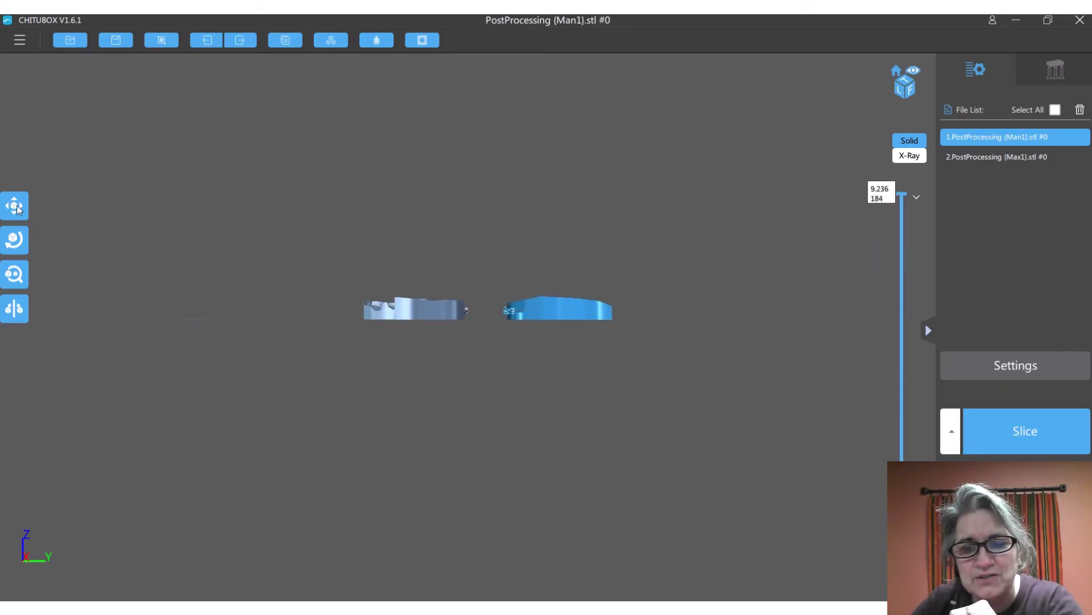
pyautogui.click(16, 207)
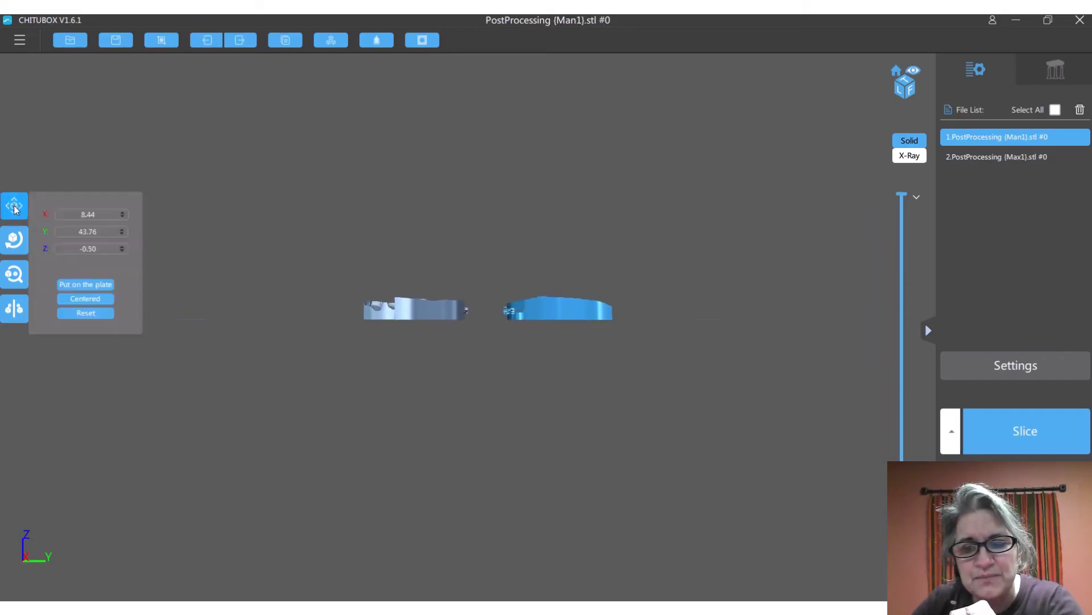
pyautogui.click(122, 247)
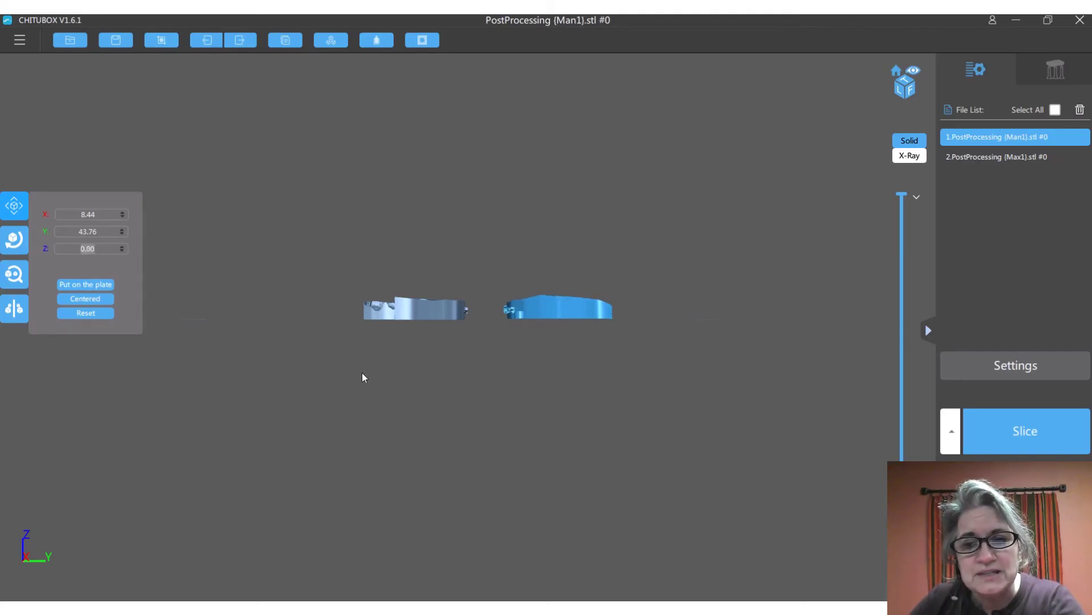
pyautogui.click(399, 313)
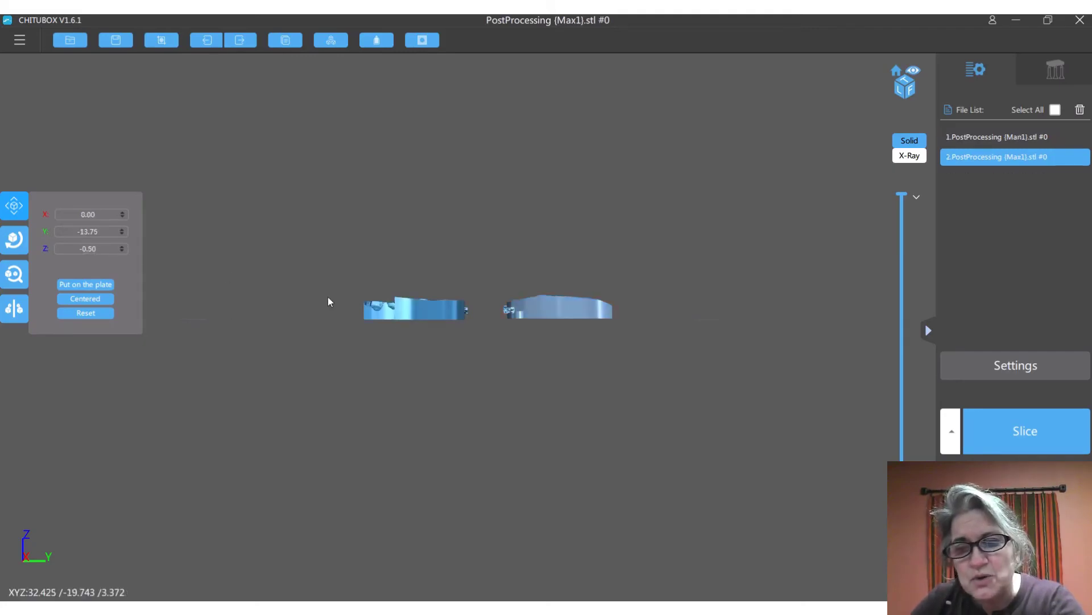
pyautogui.click(122, 247)
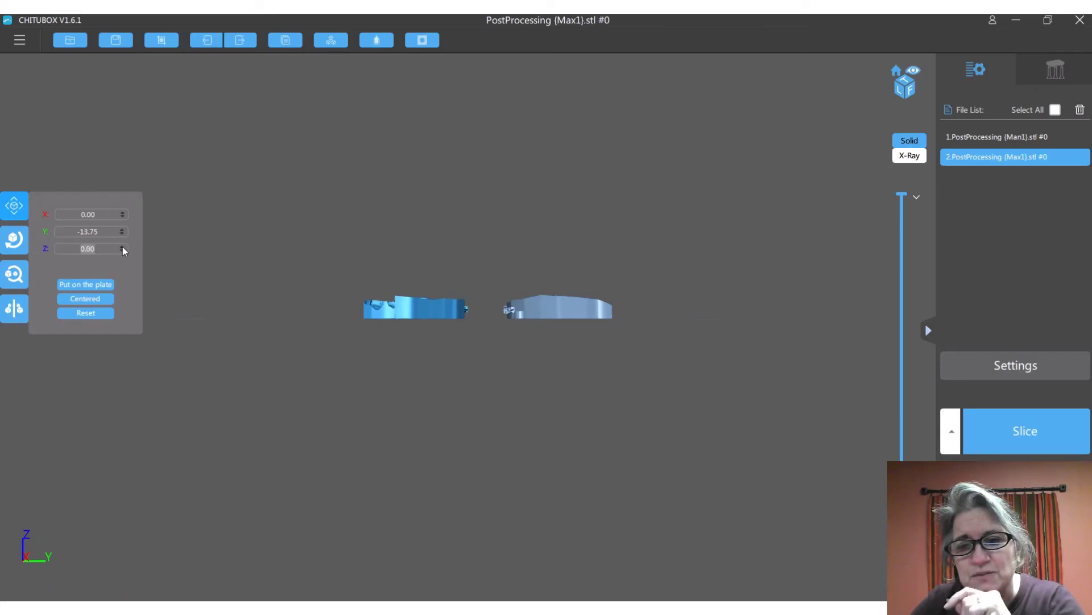
pyautogui.moveTo(605, 377); pyautogui.dragTo(619, 290)
pyautogui.moveTo(636, 341); pyautogui.dragTo(641, 385)
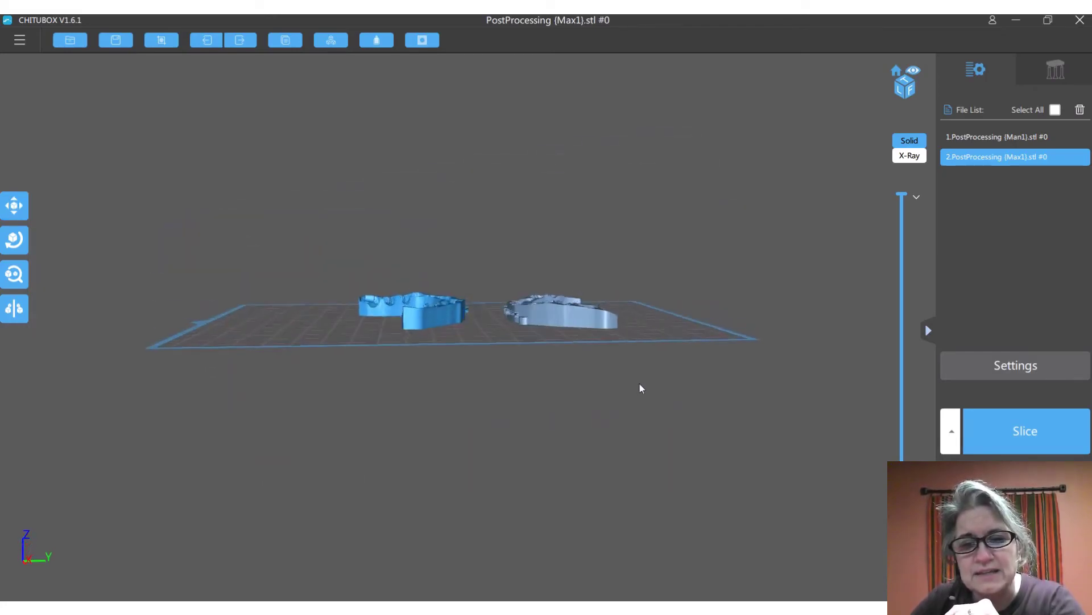
# Slice both arches (201 layers, 12.8 ml, 1h11m42s), preview layer 183, and start saving
pyautogui.moveTo(902, 195)
pyautogui.mouseDown()
pyautogui.moveTo(897, 357)
pyautogui.moveTo(882, 405)
pyautogui.moveTo(896, 474)
pyautogui.moveTo(889, 183)
pyautogui.mouseUp()
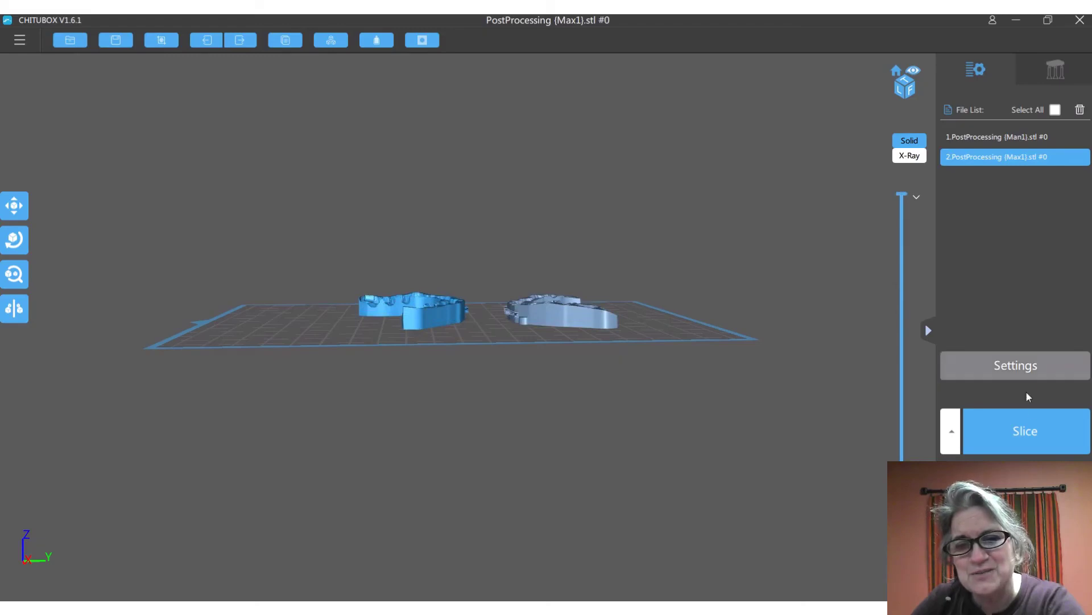
pyautogui.click(1016, 434)
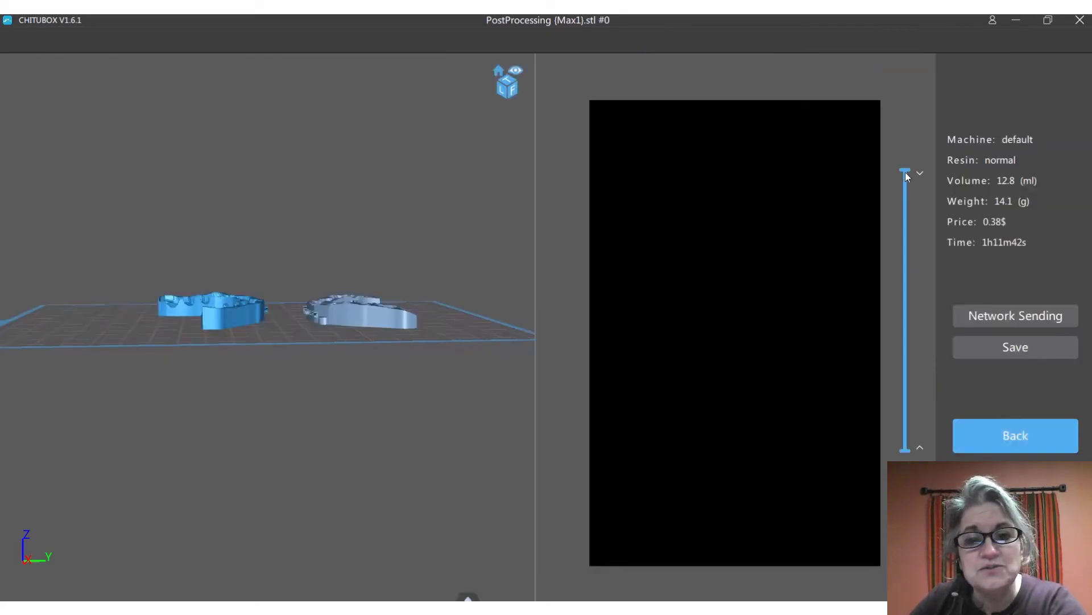
pyautogui.moveTo(905, 170)
pyautogui.mouseDown()
pyautogui.moveTo(885, 387)
pyautogui.moveTo(893, 464)
pyautogui.moveTo(902, 169)
pyautogui.mouseUp()
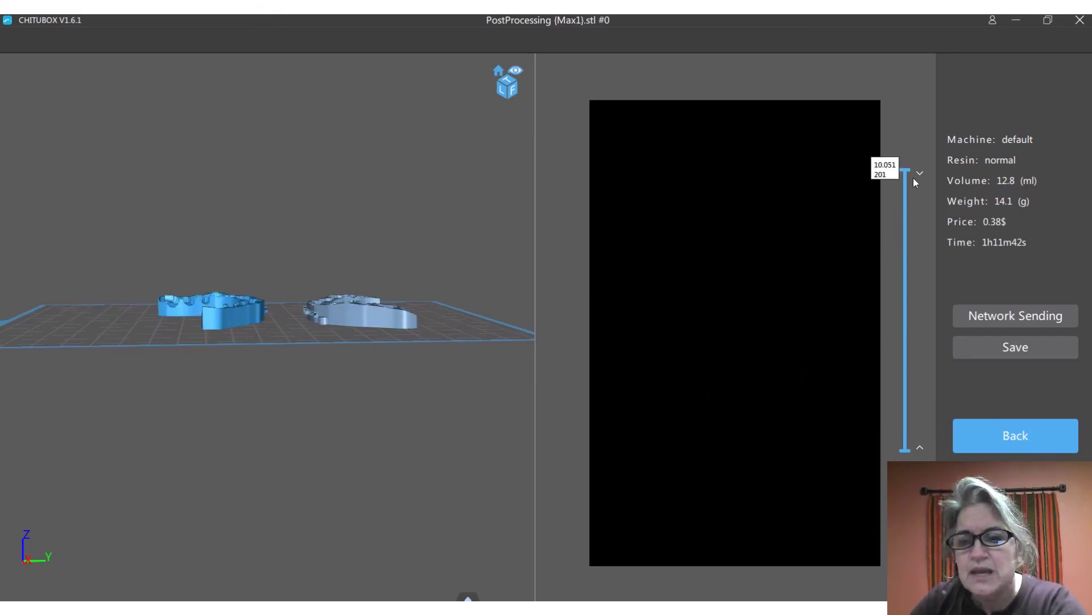
pyautogui.click(1003, 351)
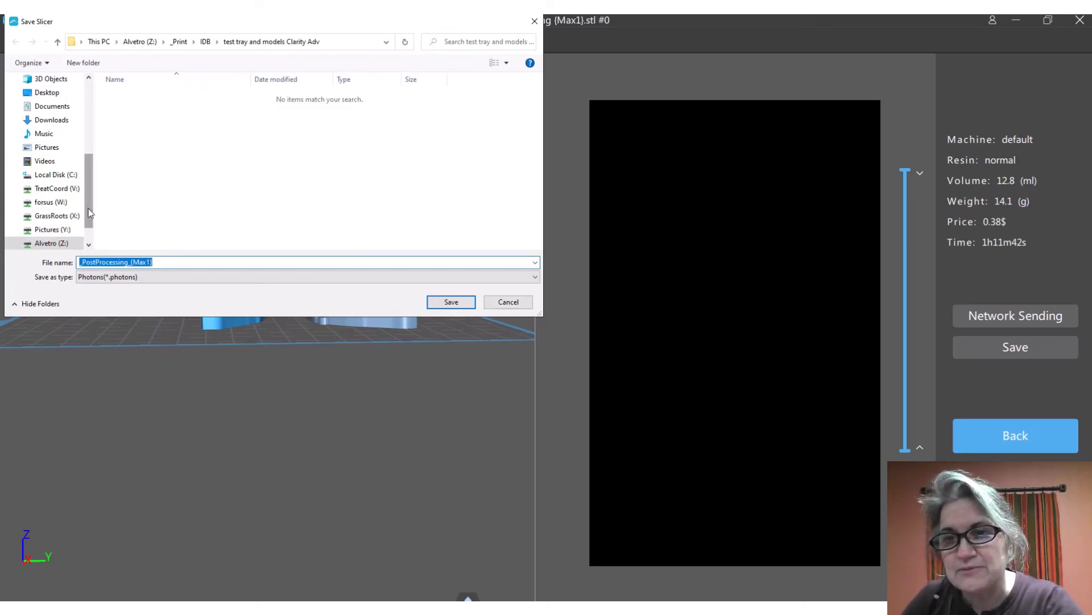
# Browse the Save Slicer dialog for saving PostProcessing_(Max1) as a Photons file
pyautogui.moveTo(88, 211); pyautogui.dragTo(89, 224)
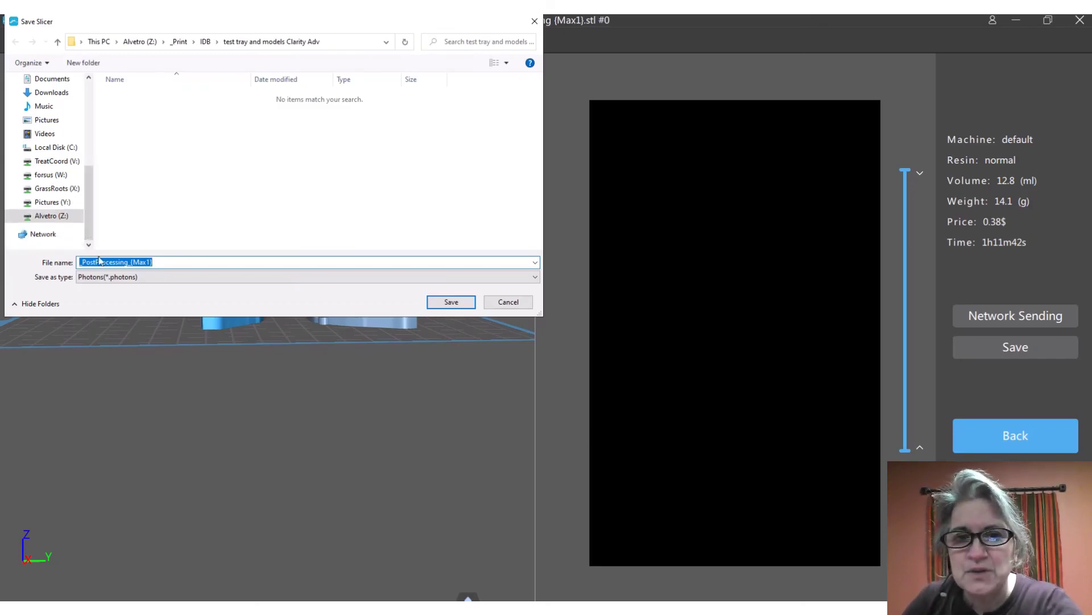